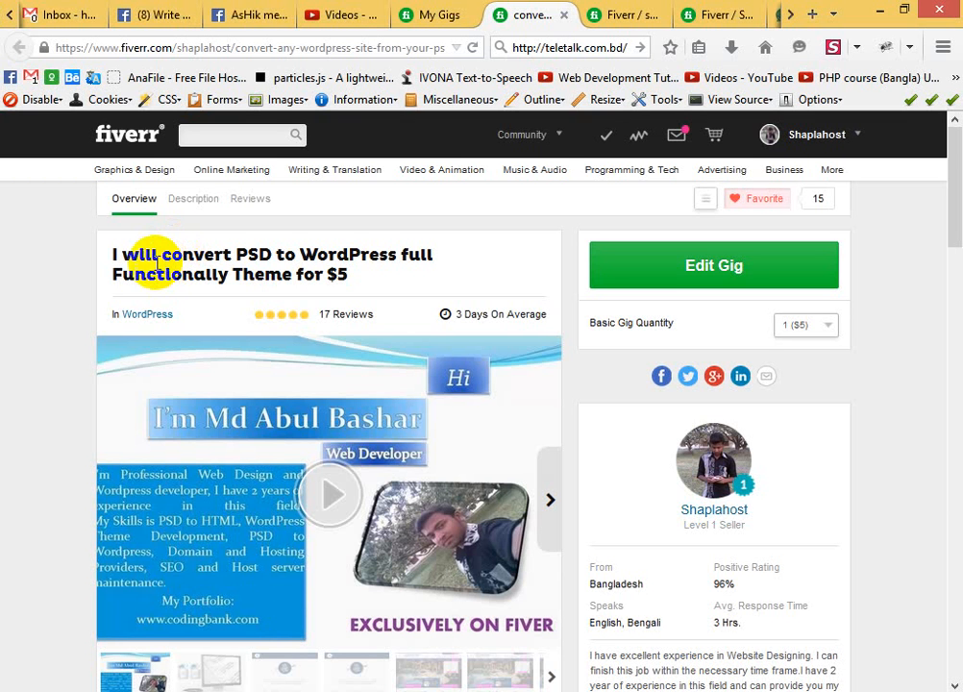
Step: Review the PSD to WordPress gig page, from its title through the description to the buyer reviews
left_click_drag(159, 258, 286, 259)
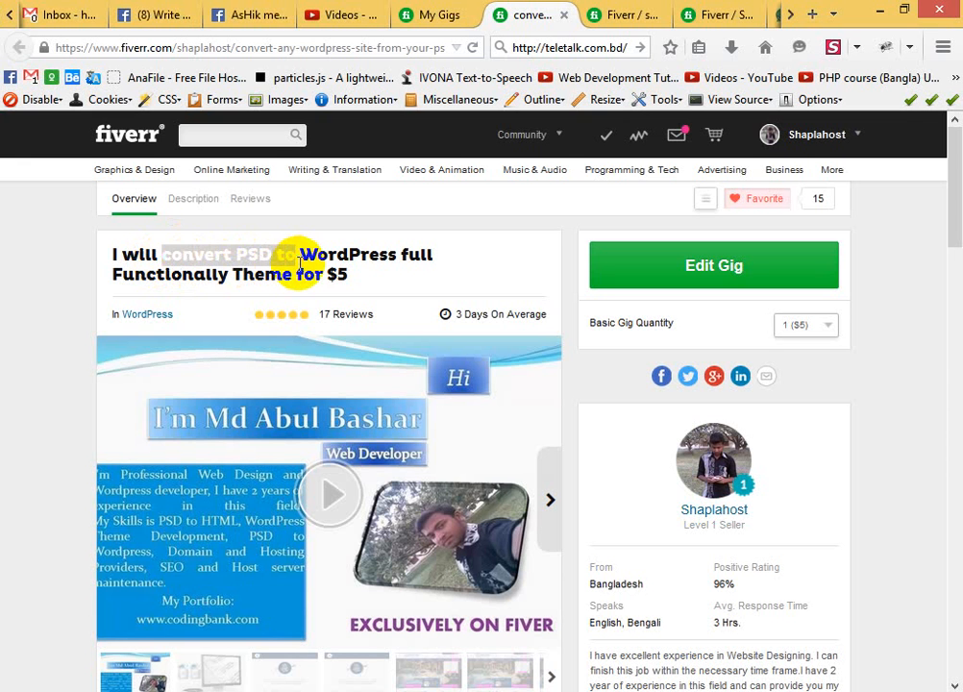
left_click(354, 262)
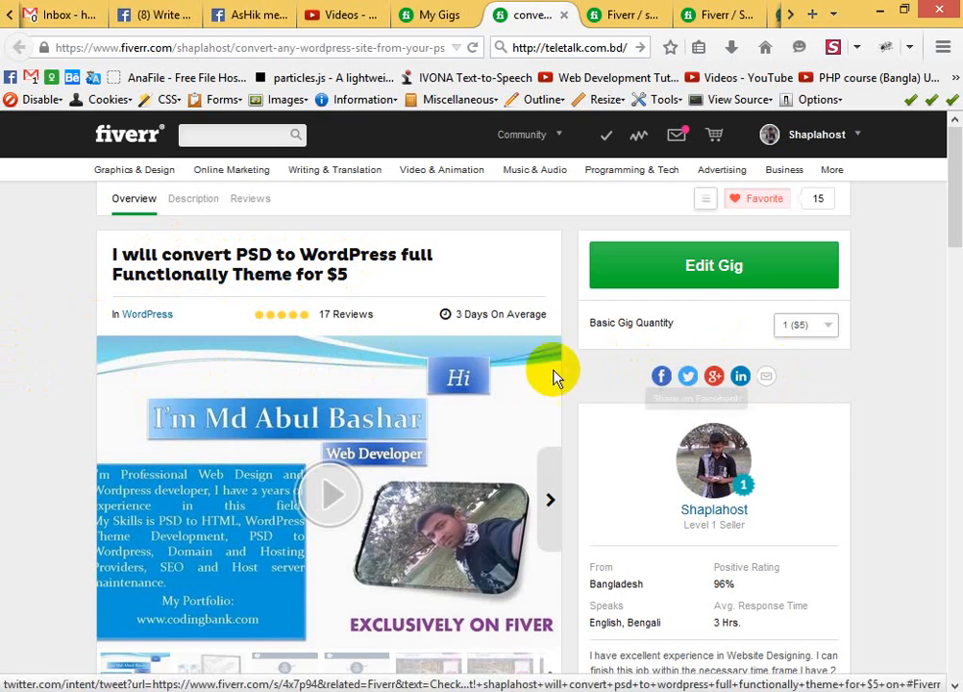
scroll(555, 462, "down", 12)
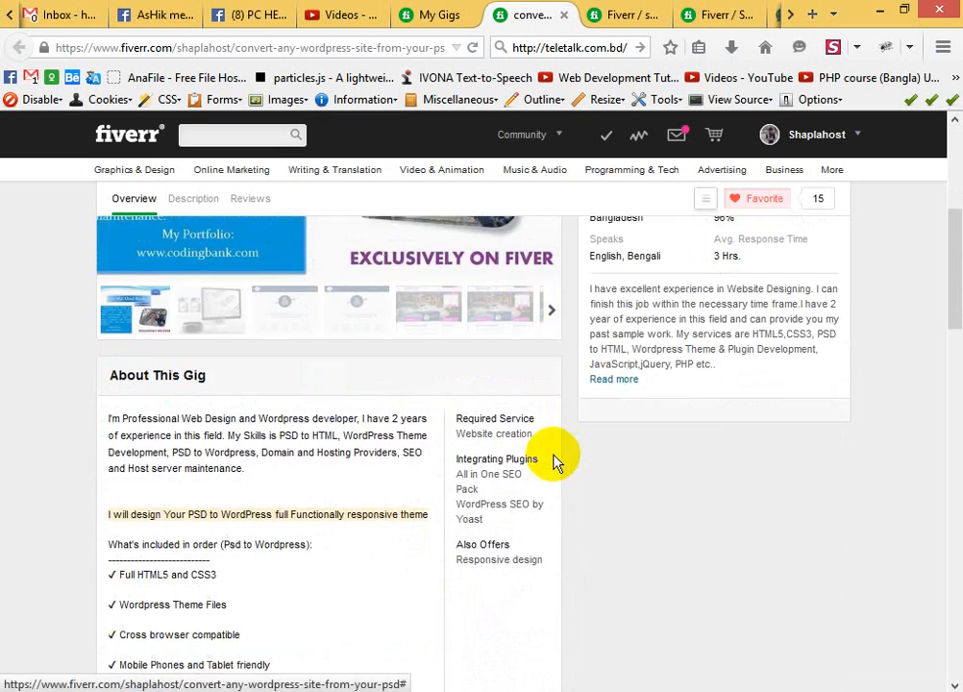
scroll(555, 462, "down", 4)
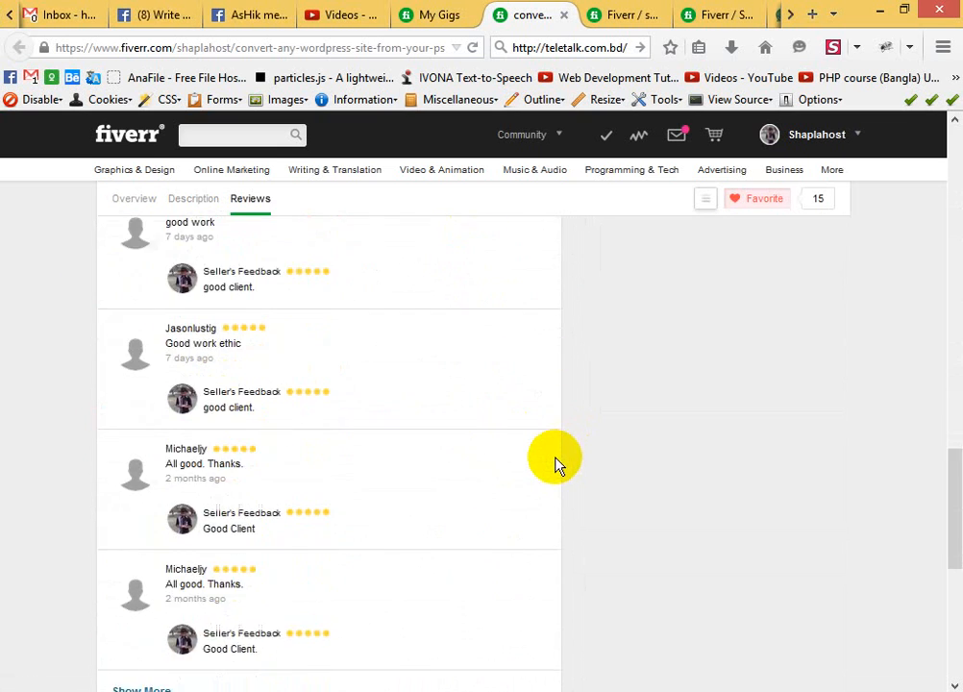
scroll(554, 461, "up", 10)
scroll(564, 452, "up", 5)
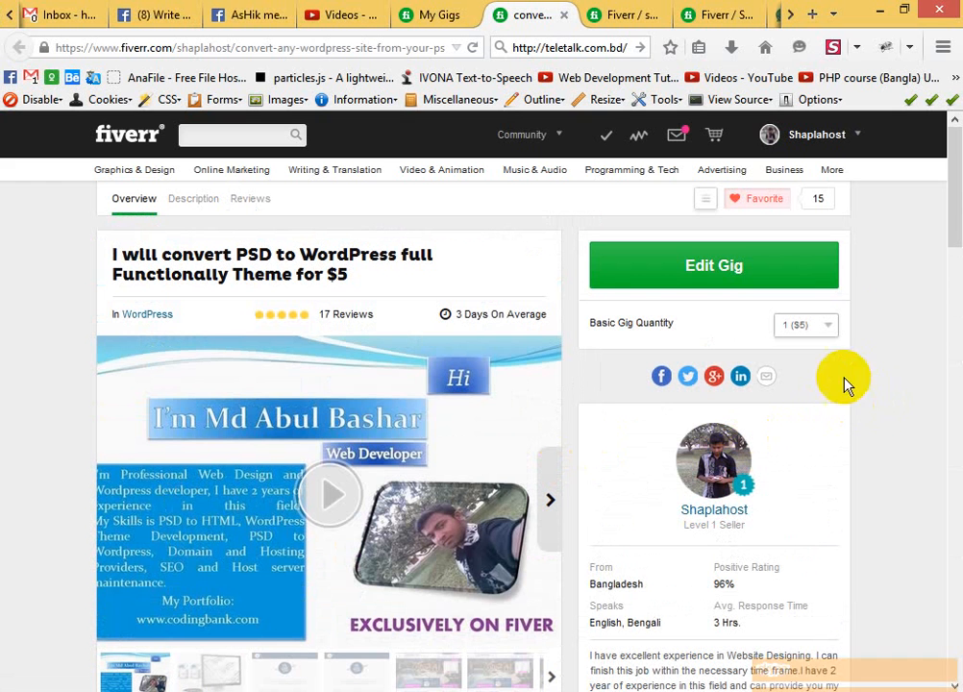
Step: Bring up the My Gigs list and look over the active gigs' statistics and the first gig's available actions
left_click(430, 14)
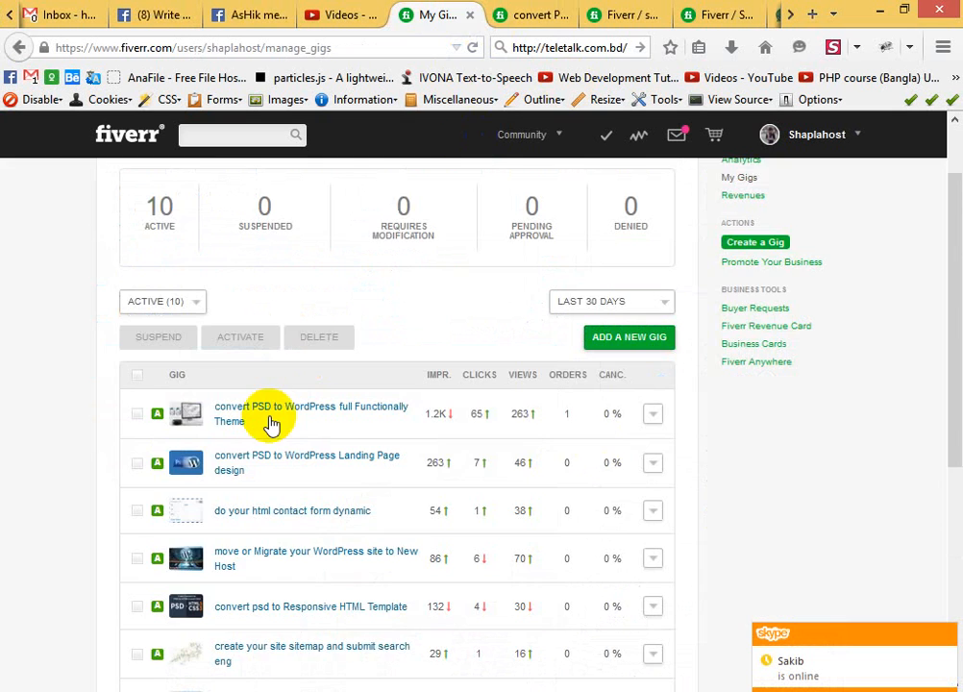
scroll(5, 444, "down", 3)
scroll(5, 463, "up", 3)
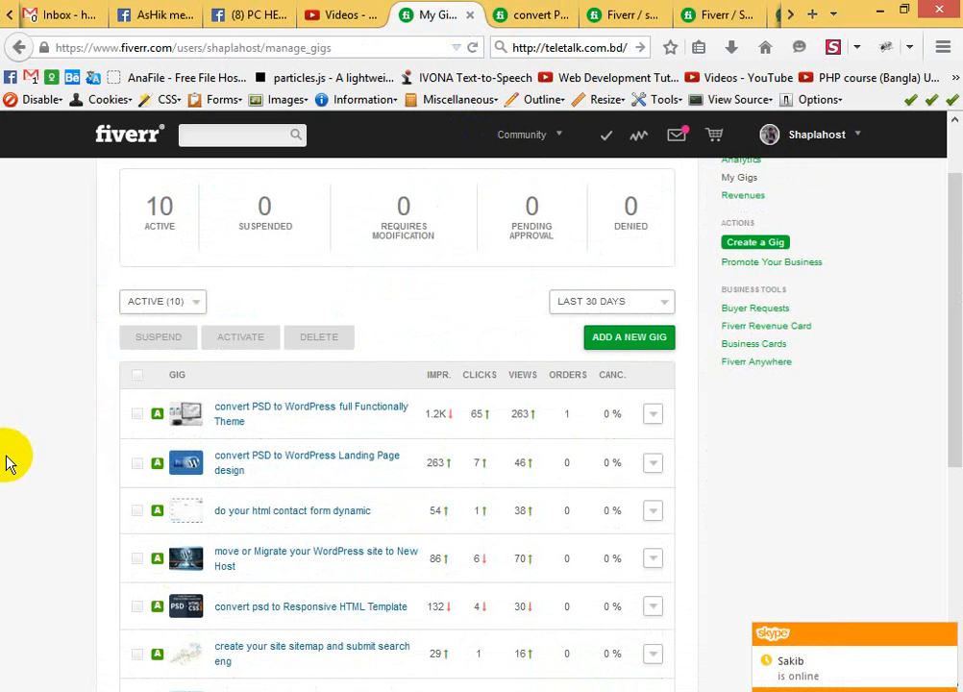
scroll(6, 460, "up", 1)
scroll(6, 461, "down", 1)
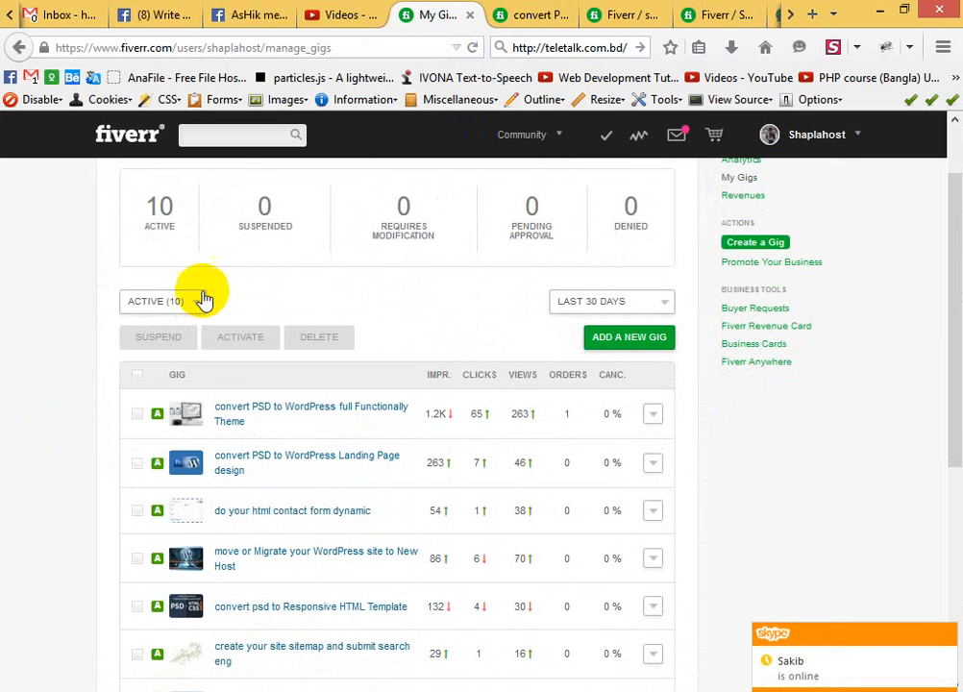
left_click(237, 135)
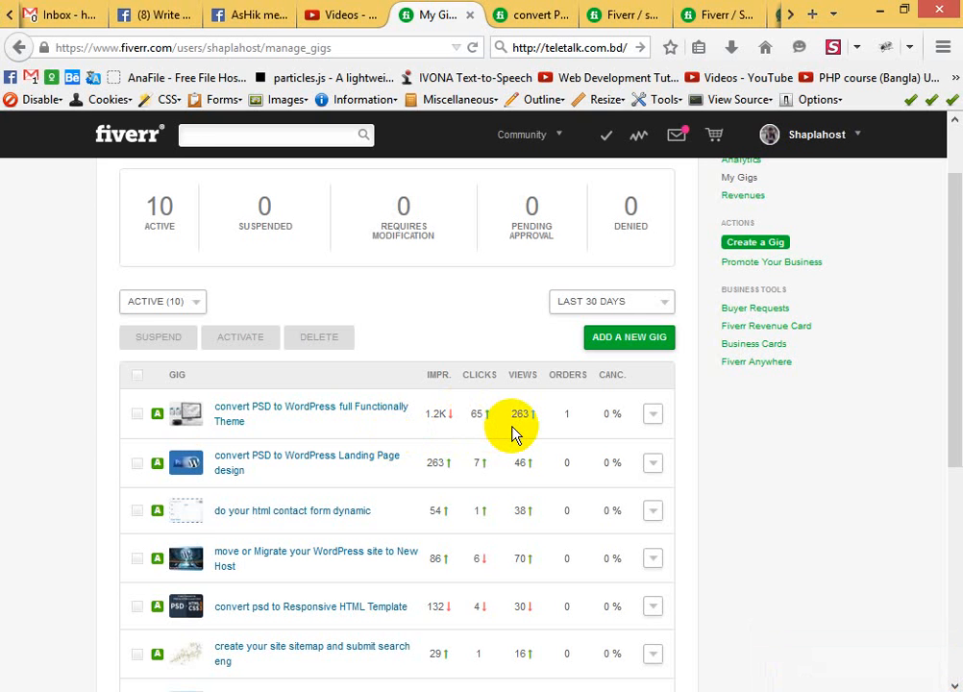
left_click(653, 416)
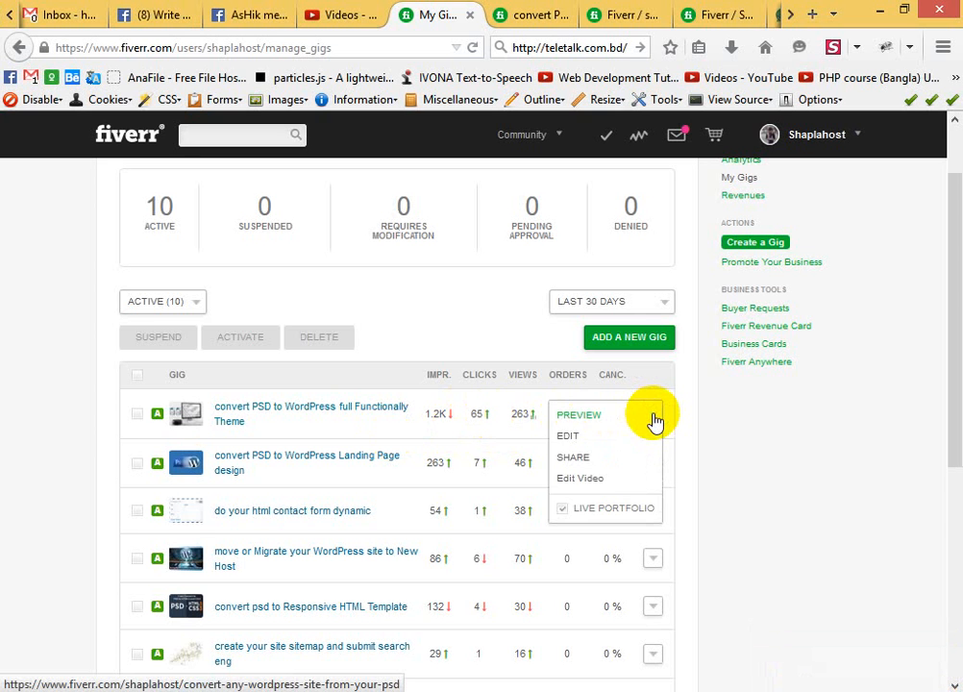
Step: Expand the "convert PSD to WordPress full Functionally Theme" gig and examine its info, review ratings and views chart
left_click(375, 413)
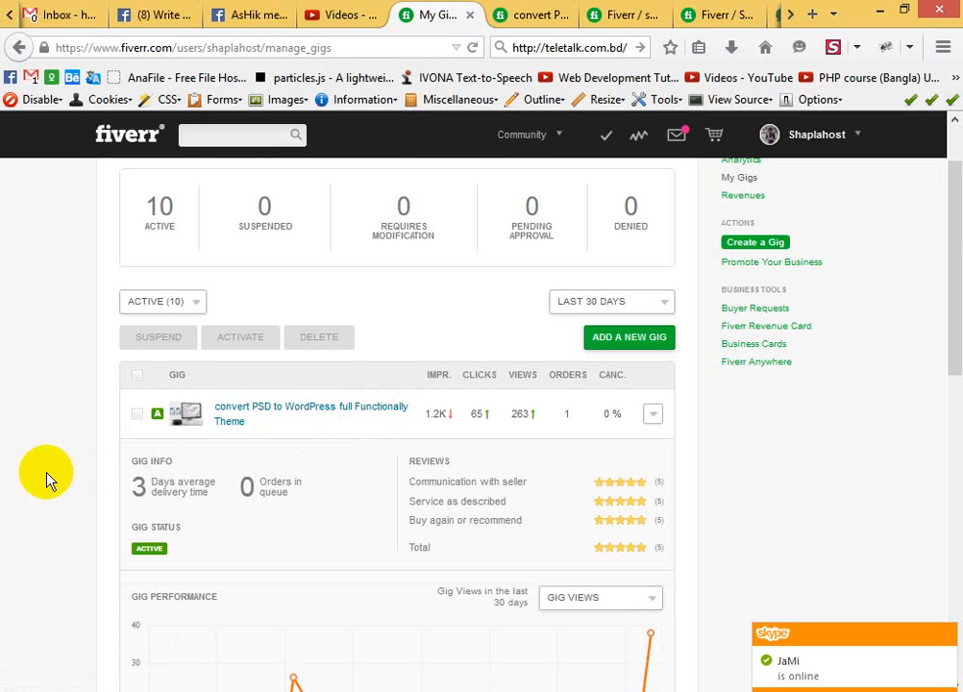
scroll(50, 480, "down", 2)
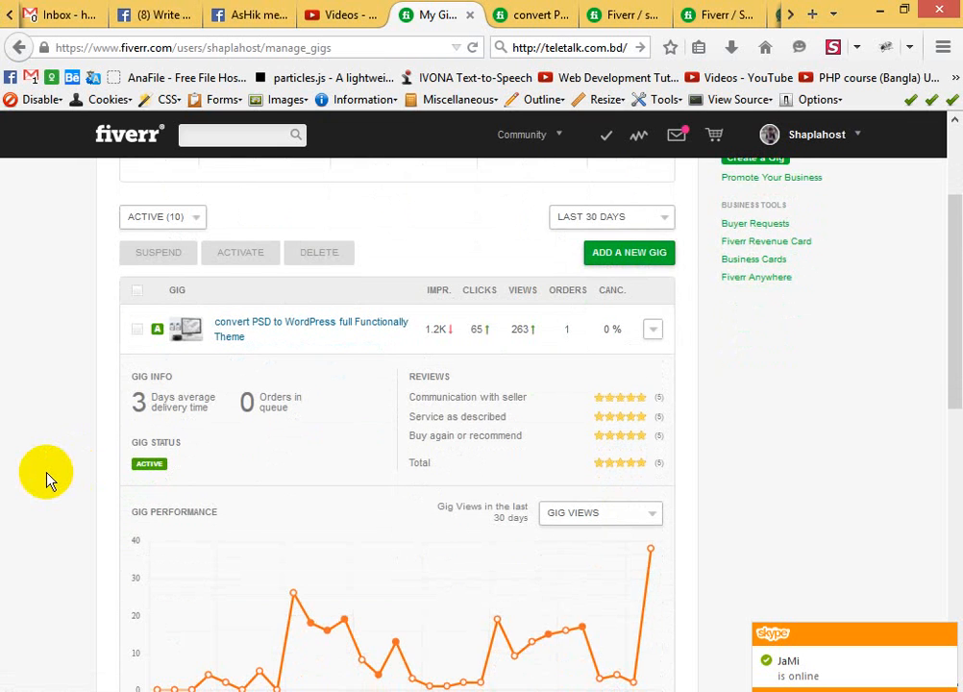
scroll(50, 480, "down", 4)
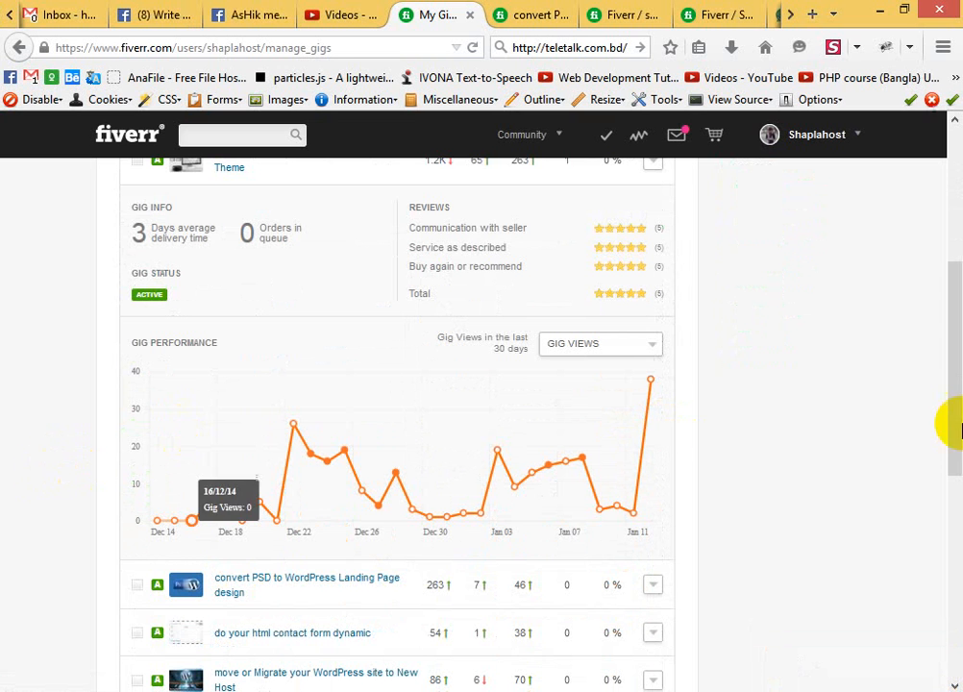
left_click_drag(948, 389, 958, 365)
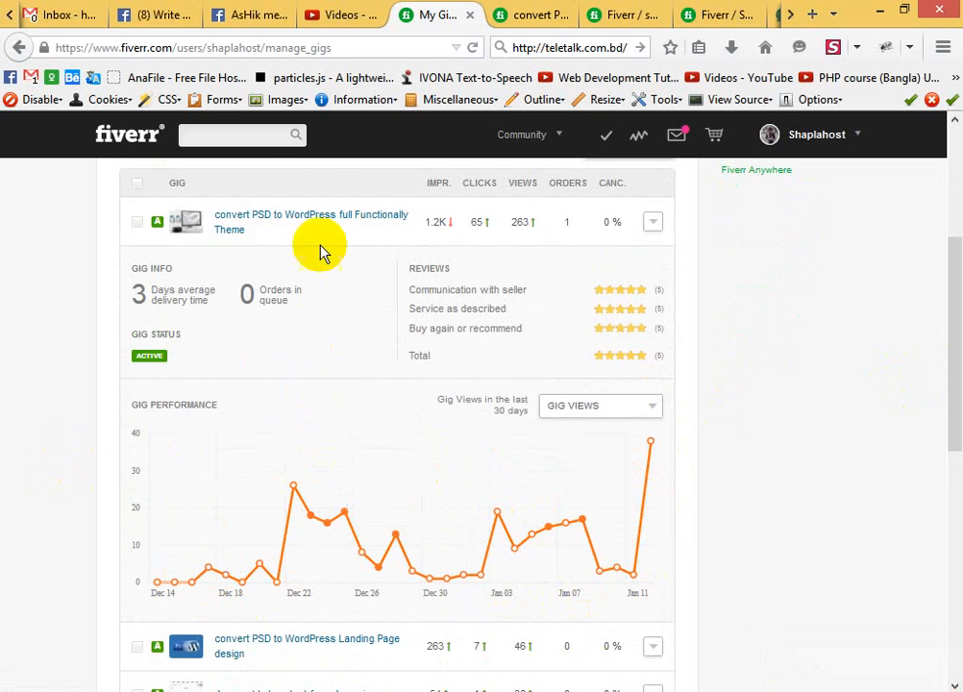
scroll(630, 193, "up", 3)
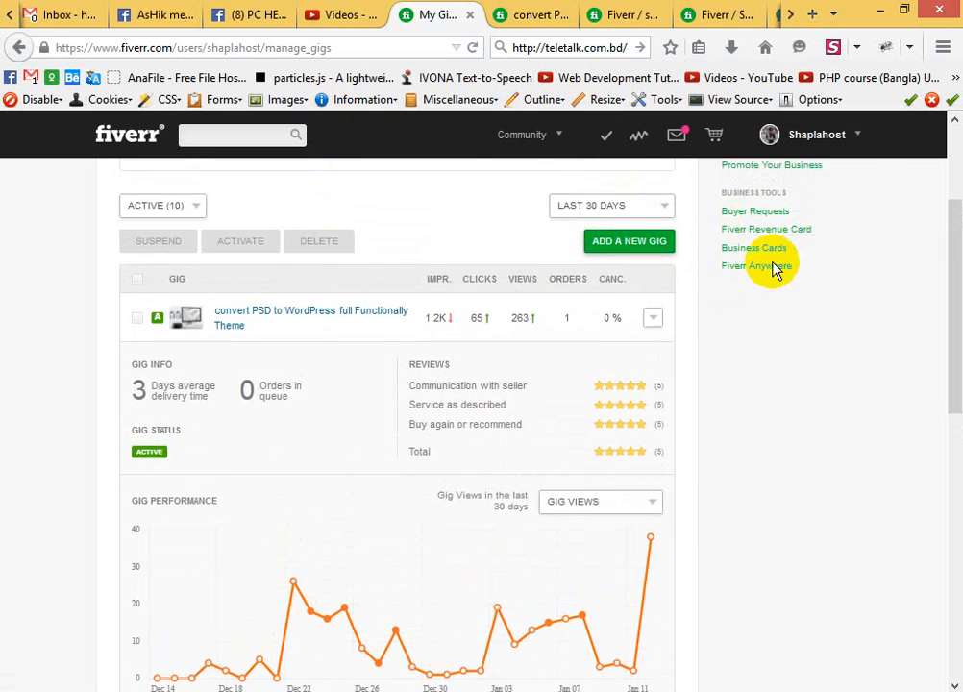
Step: Look over the account's My Sales options and examine the expanded gig's average delivery time and performance chart
left_click(865, 138)
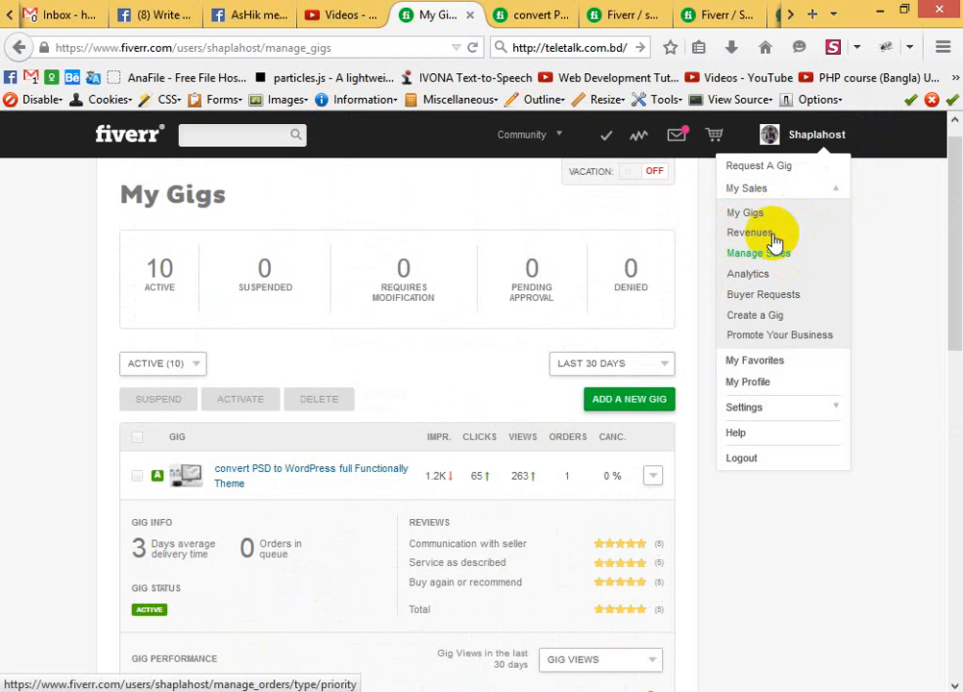
scroll(142, 465, "down", 1)
scroll(75, 528, "down", 4)
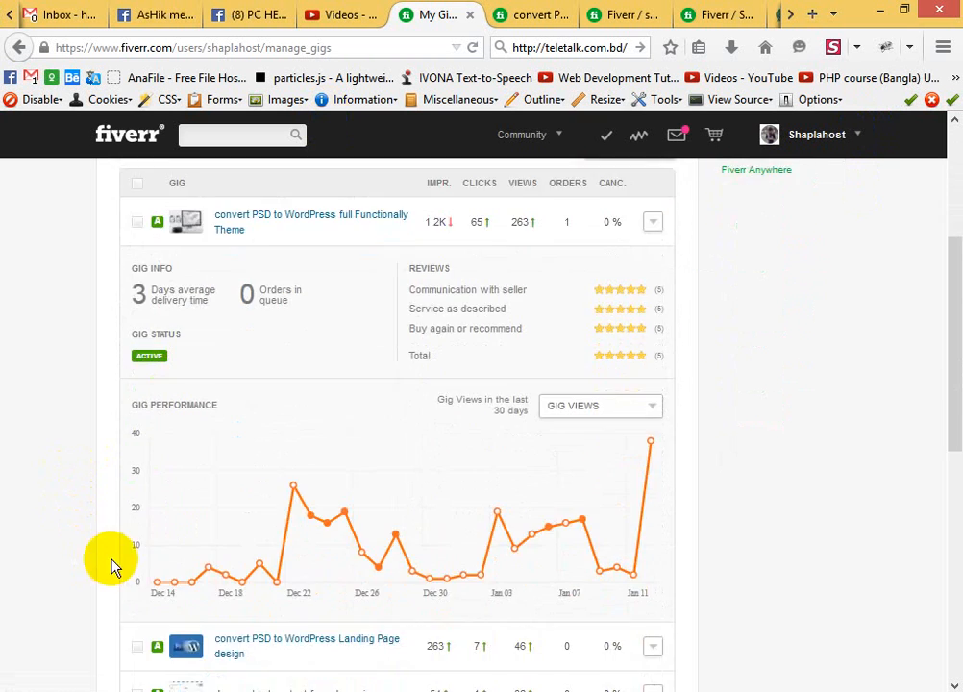
scroll(164, 481, "up", 3)
scroll(260, 427, "down", 1)
scroll(297, 458, "down", 3)
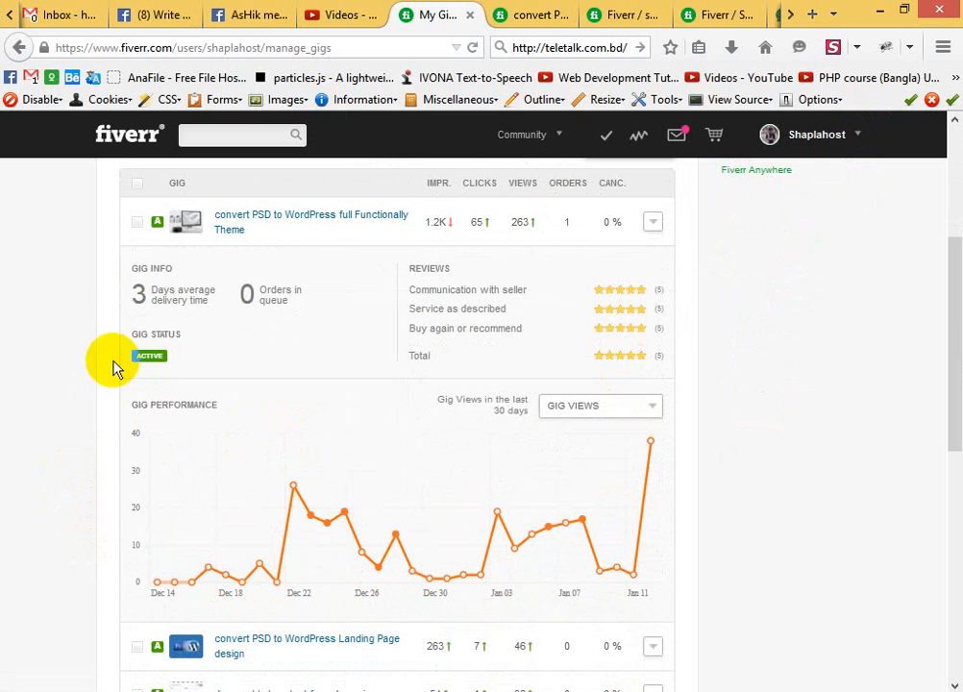
left_click_drag(135, 288, 184, 298)
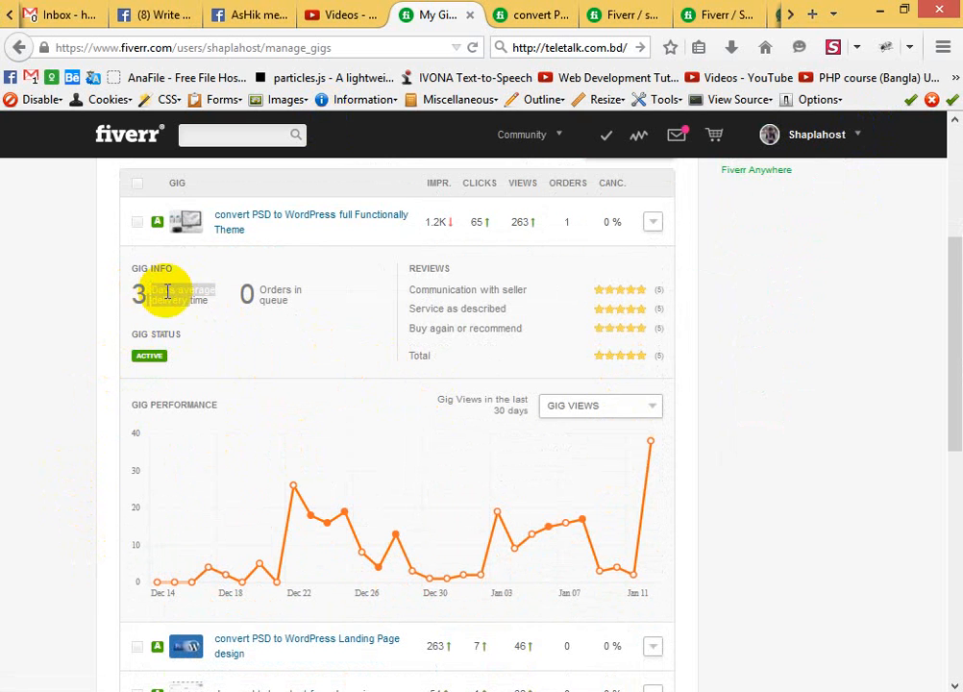
scroll(115, 465, "down", 2)
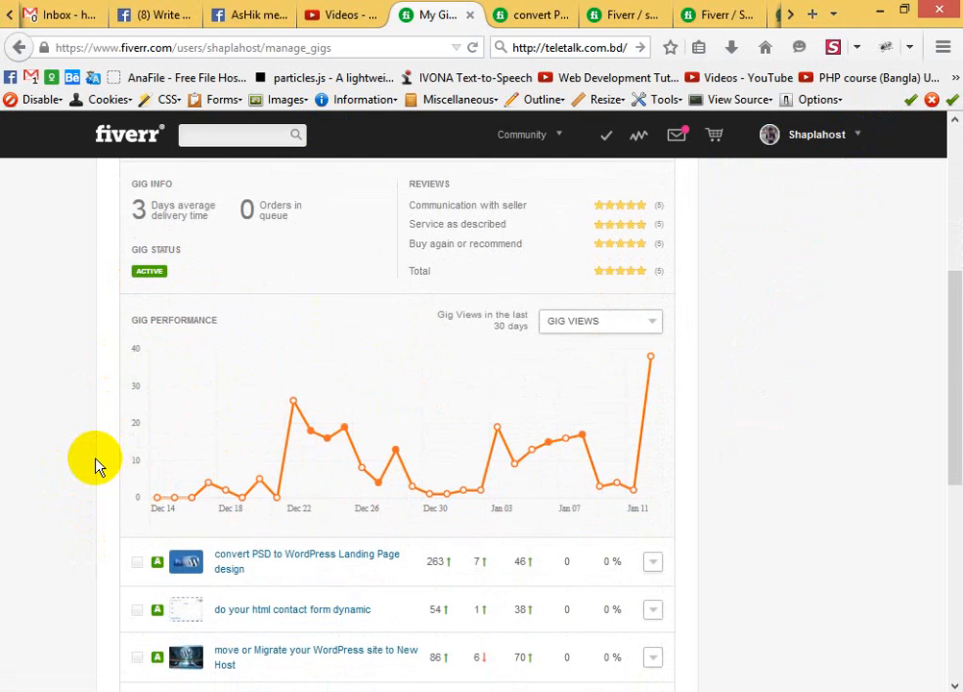
scroll(94, 463, "up", 2)
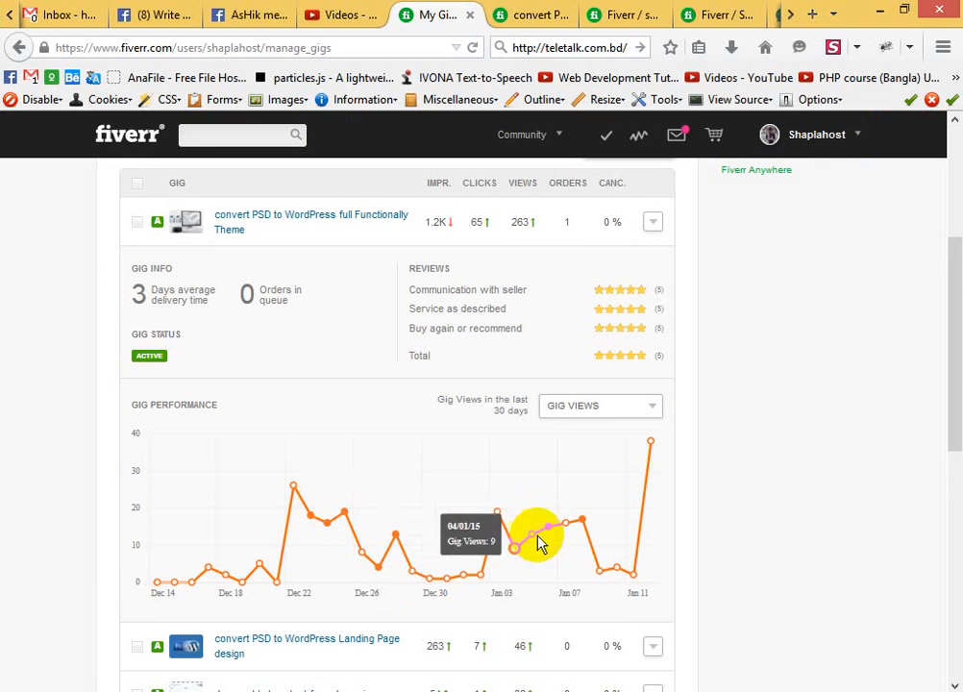
Step: Leave the gig's details for the My Tasks page and examine the seller's positive rating and delivered orders
left_click(280, 231)
scroll(901, 548, "up", 5)
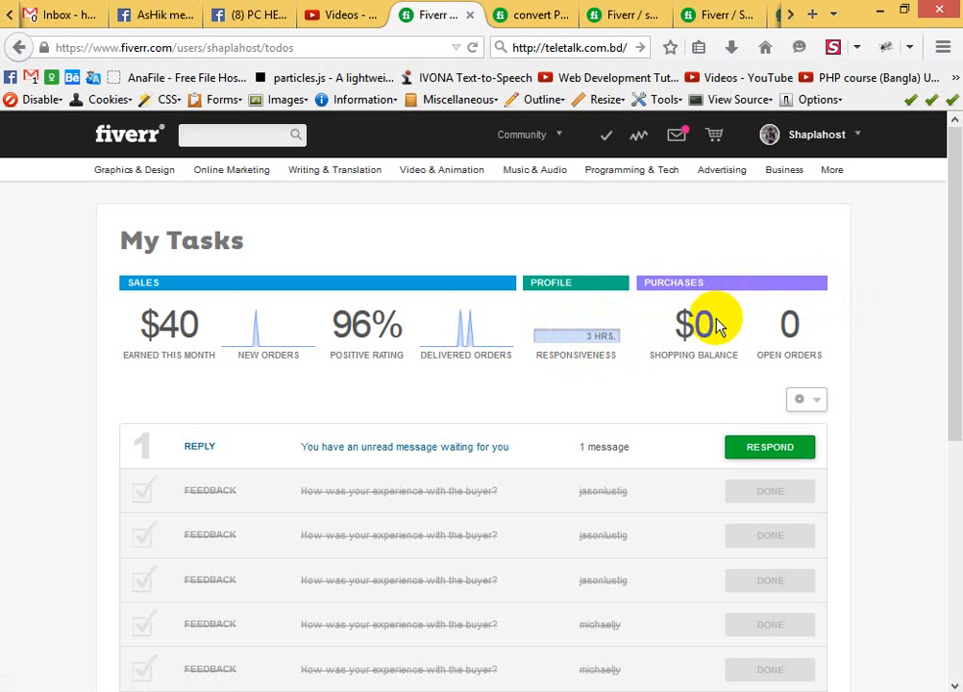
left_click_drag(329, 328, 441, 335)
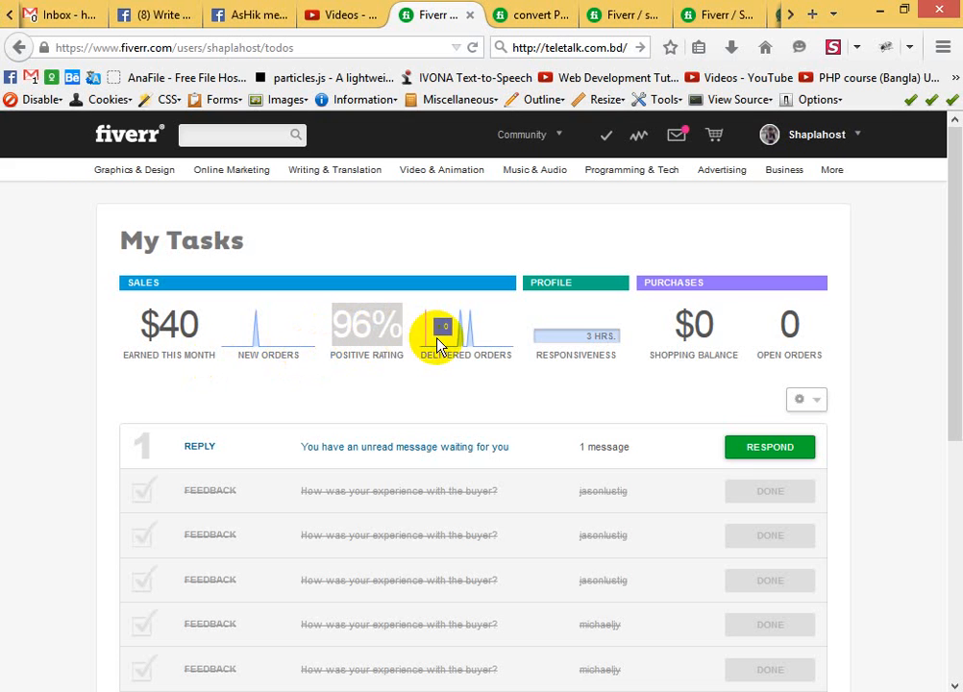
left_click(394, 357)
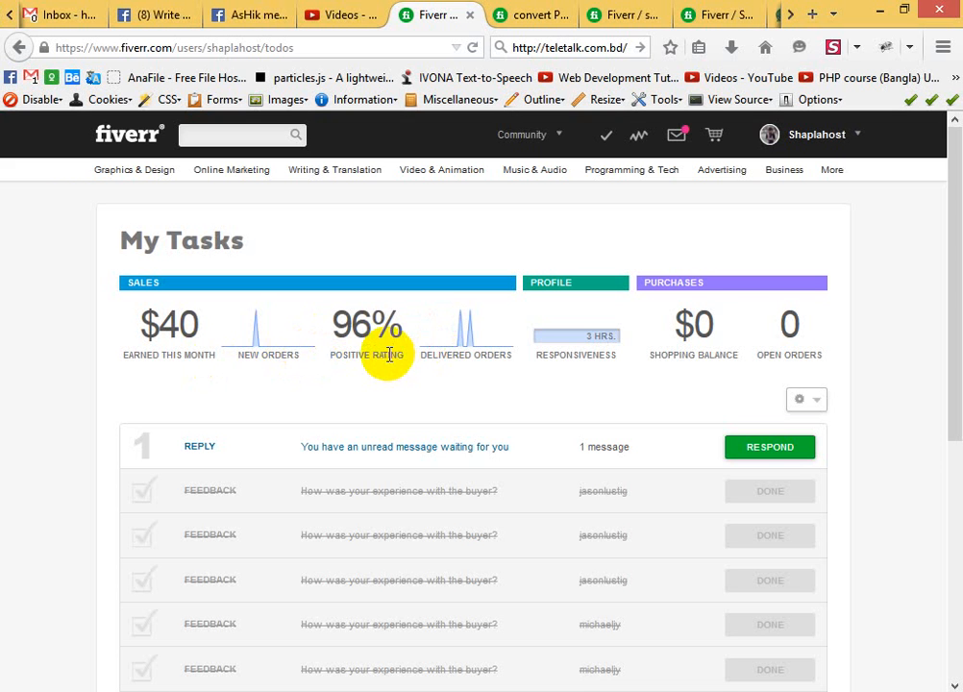
mouse_move(399, 350)
left_mouse_down()
mouse_move(330, 341)
mouse_move(388, 327)
mouse_move(404, 338)
mouse_move(411, 364)
left_mouse_up()
left_click(360, 340)
left_click(471, 382)
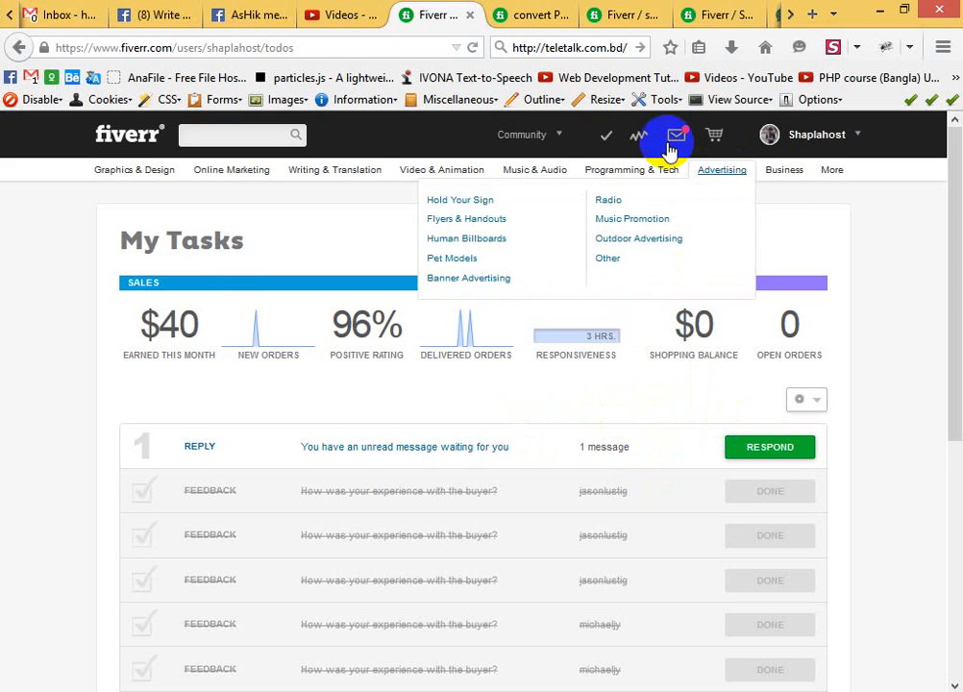
Step: Return to the published PSD to WordPress gig and read its About This Gig description and review section
left_click(541, 14)
scroll(420, 516, "down", 5)
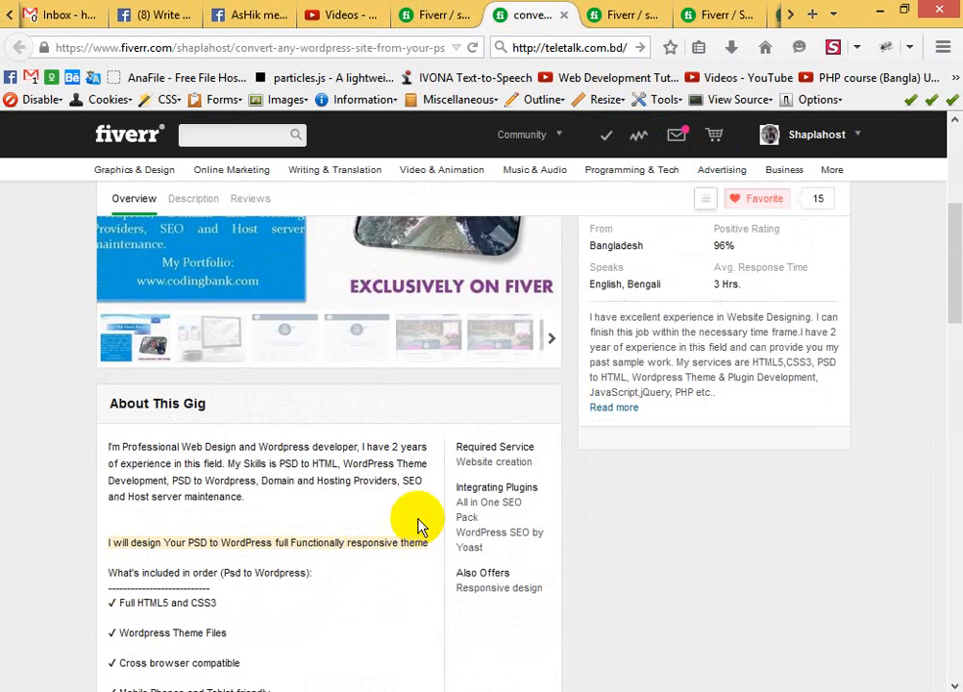
scroll(289, 531, "down", 7)
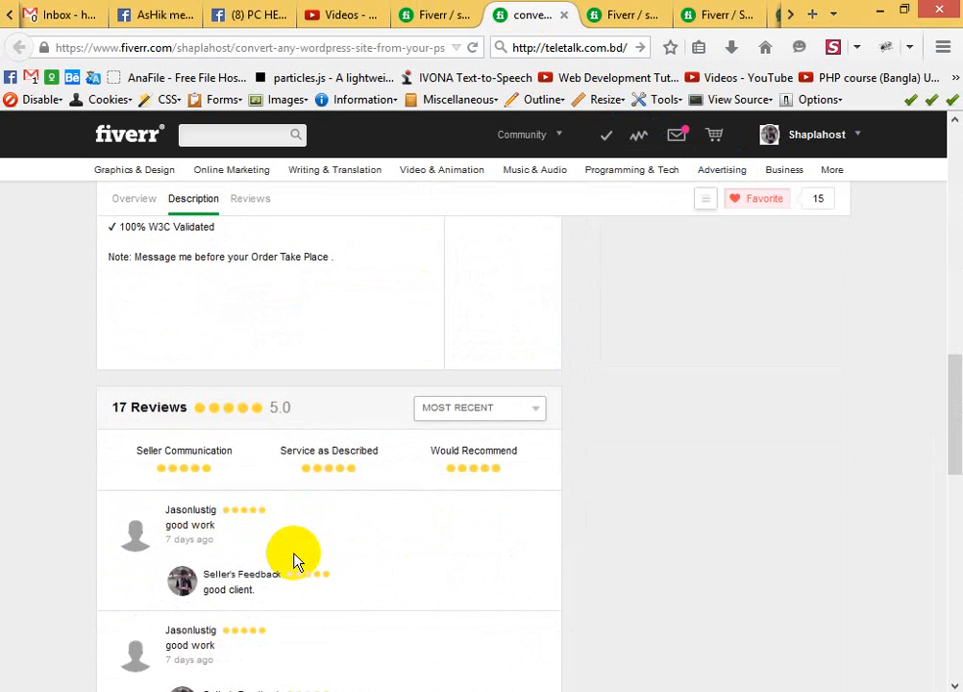
Step: In the new gig titled "PSD to Wordpress", set the maximum delivery duration to 1 day
left_click(637, 19)
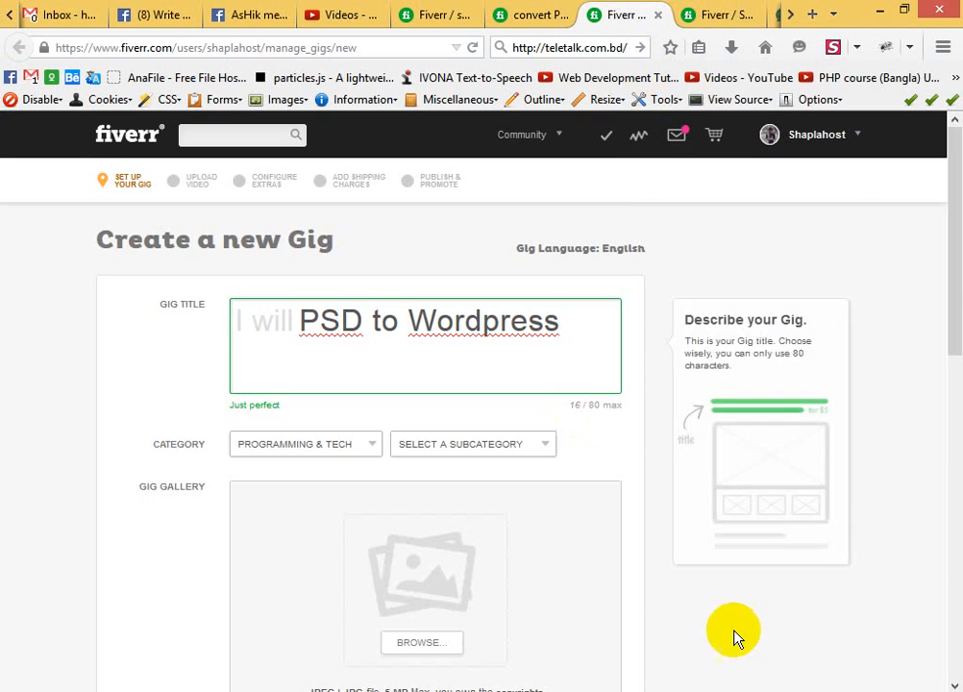
scroll(733, 603, "down", 5)
scroll(733, 603, "down", 3)
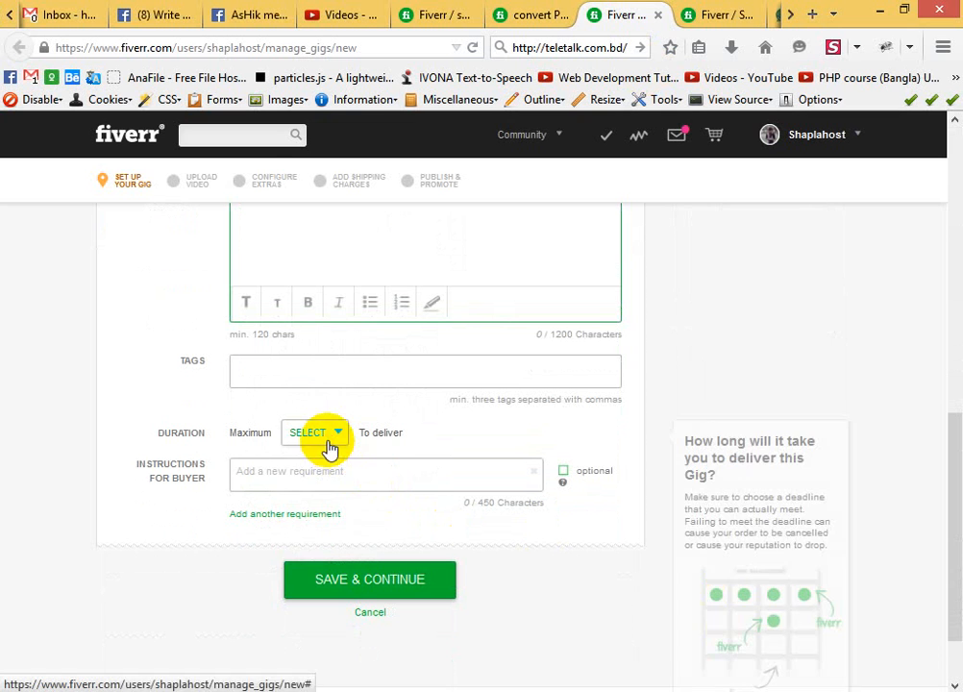
left_click(325, 434)
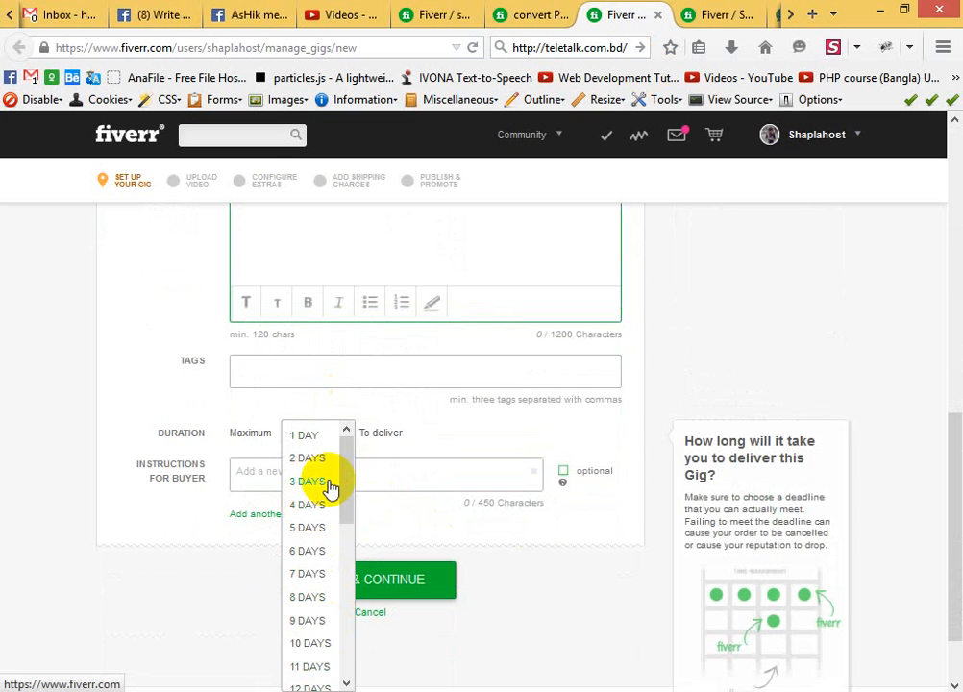
left_click(313, 435)
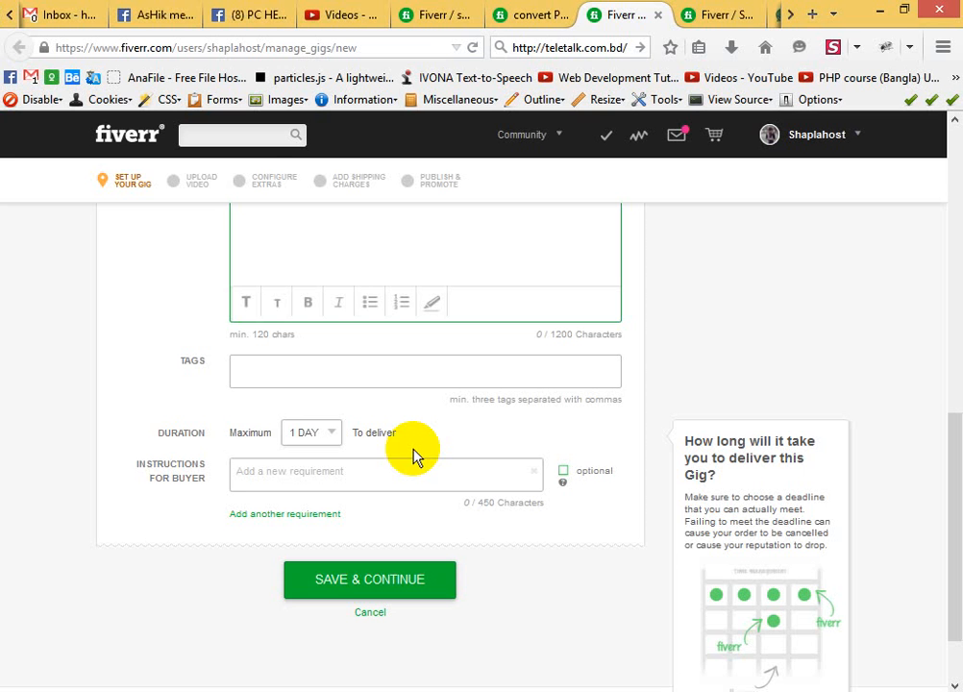
Step: Go back past the published gig to the My Tasks page and show the account's My Sales options
left_click(532, 14)
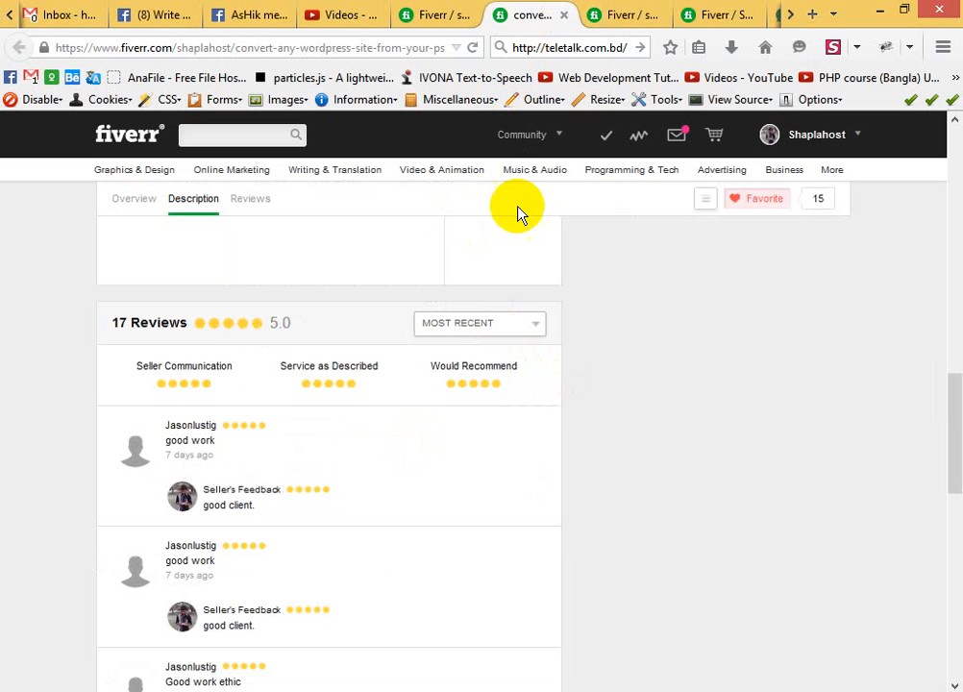
left_click(448, 15)
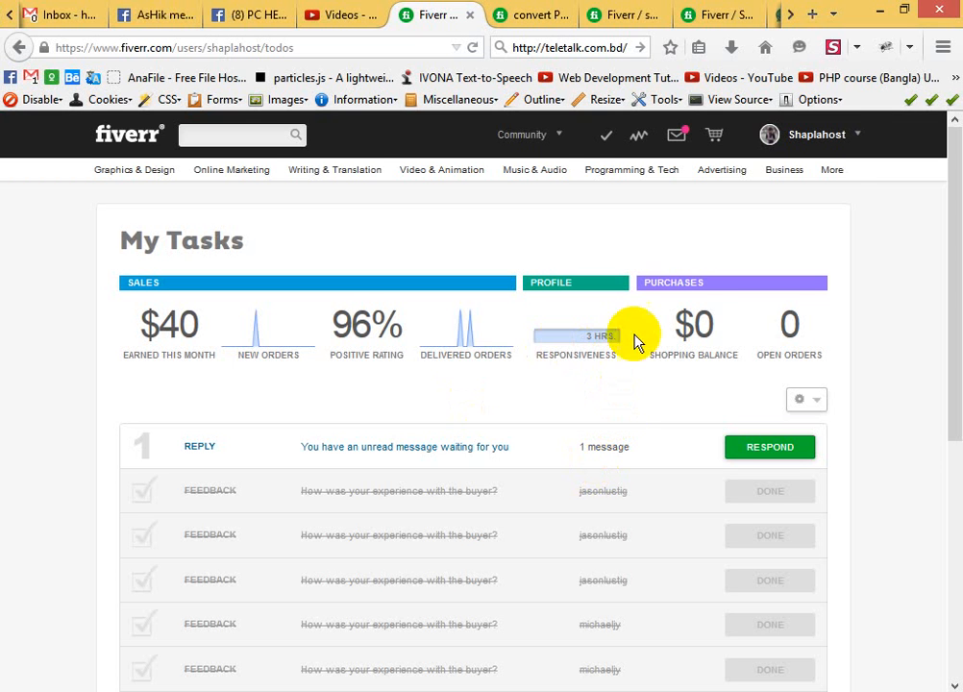
left_click(851, 140)
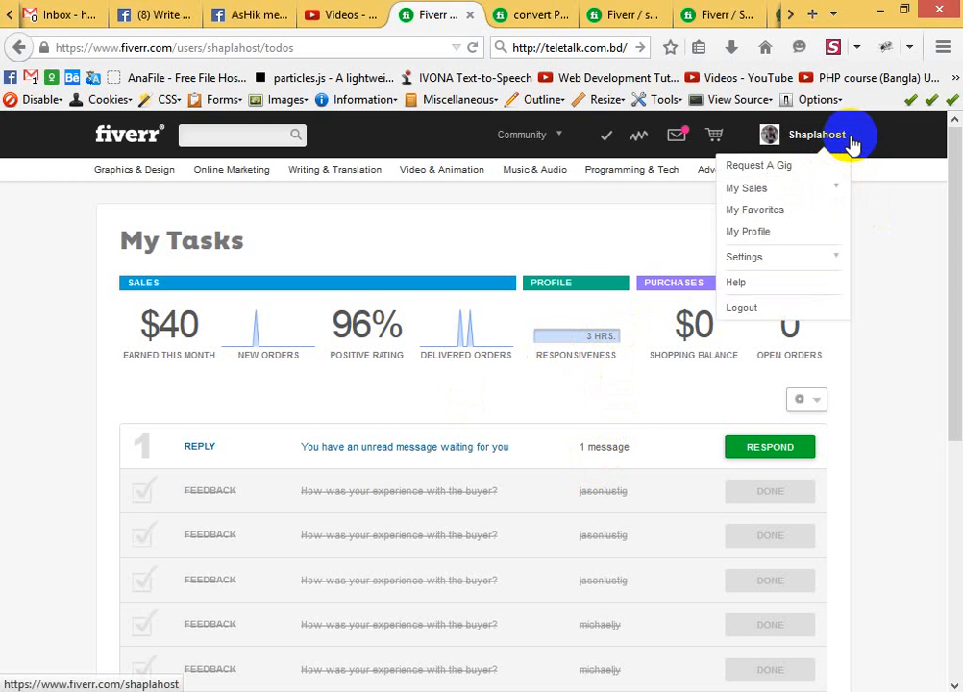
left_click(796, 189)
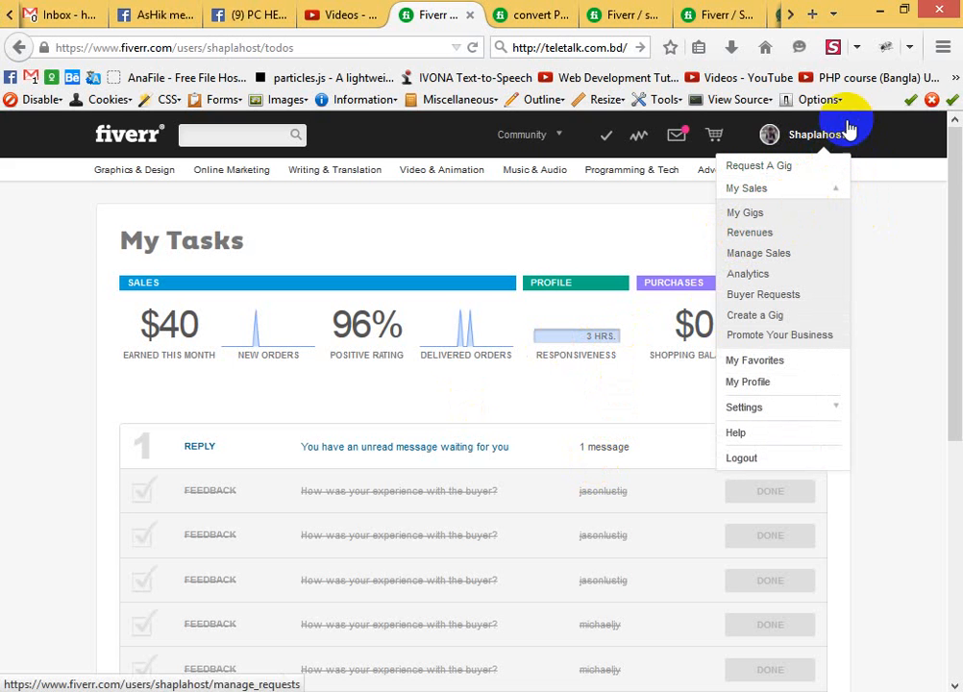
Step: Open the account's Revenues page and check the internet connection in the Grameenphone Internet window while it loads
left_click(749, 232)
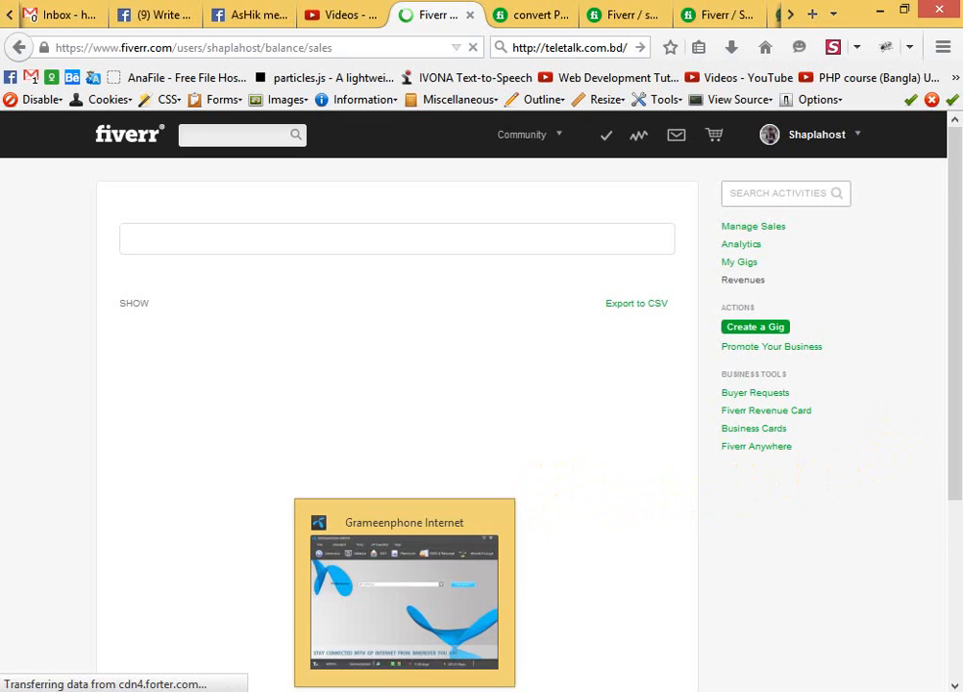
left_click(406, 691)
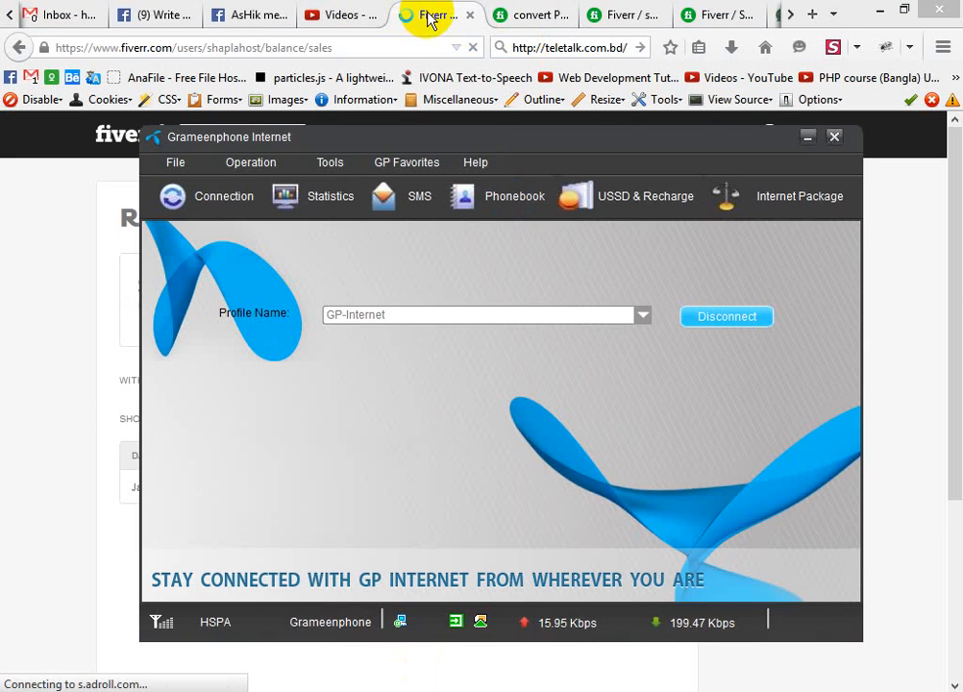
left_click(430, 19)
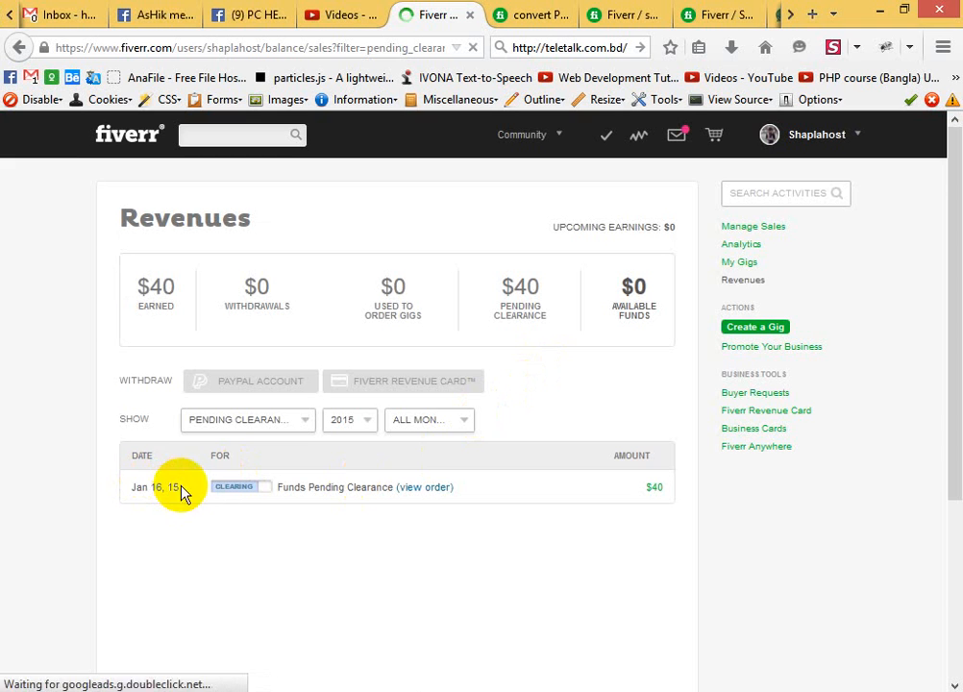
Step: Examine the date of the funds pending clearance and return to the My Tasks page
left_click_drag(149, 486, 169, 486)
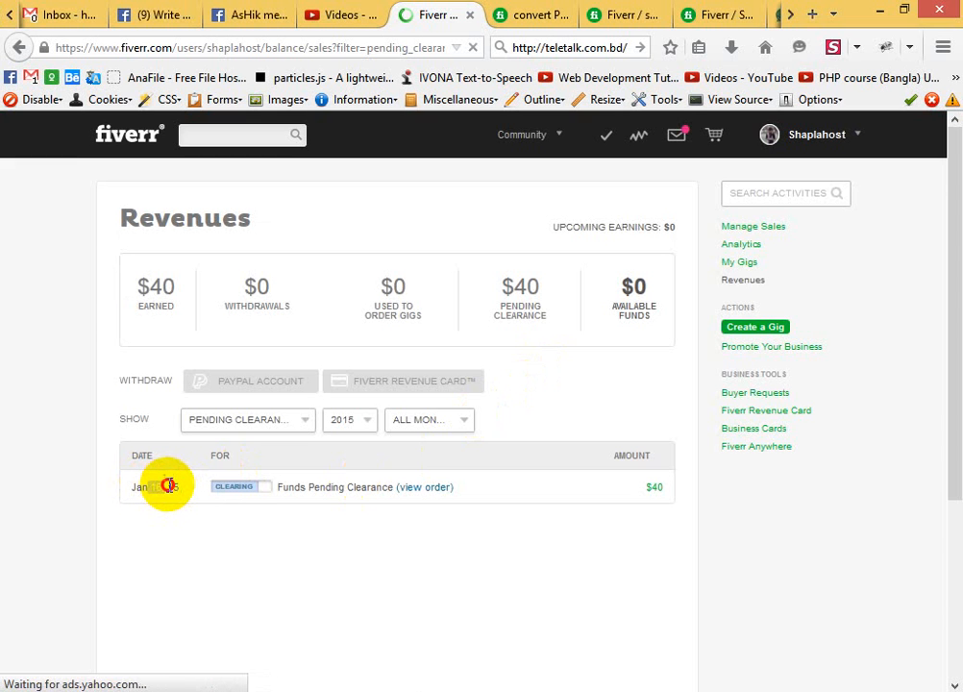
left_click(169, 486)
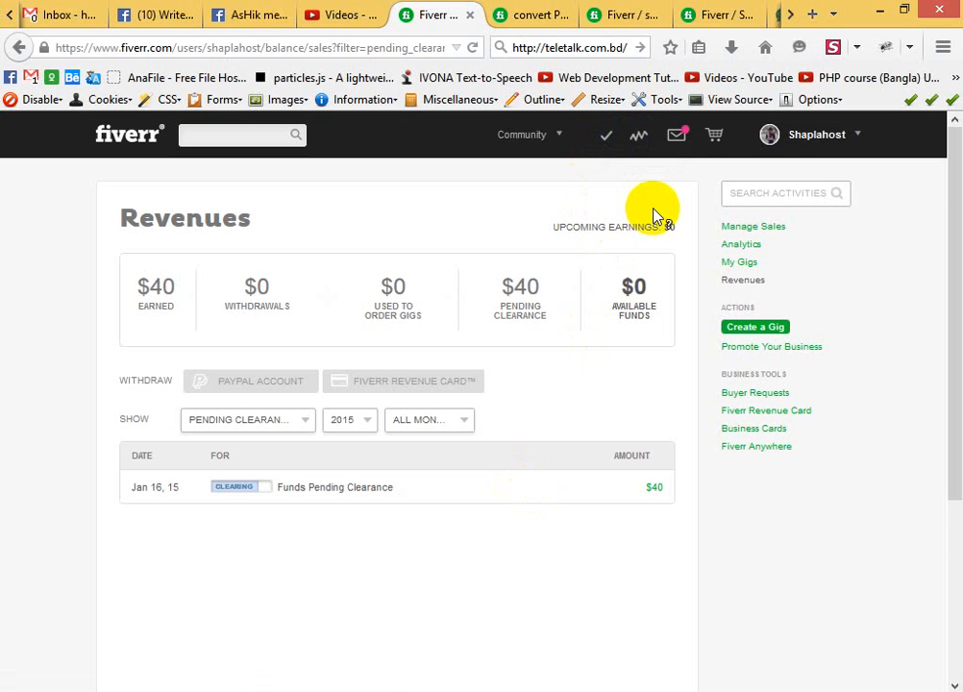
left_click(606, 142)
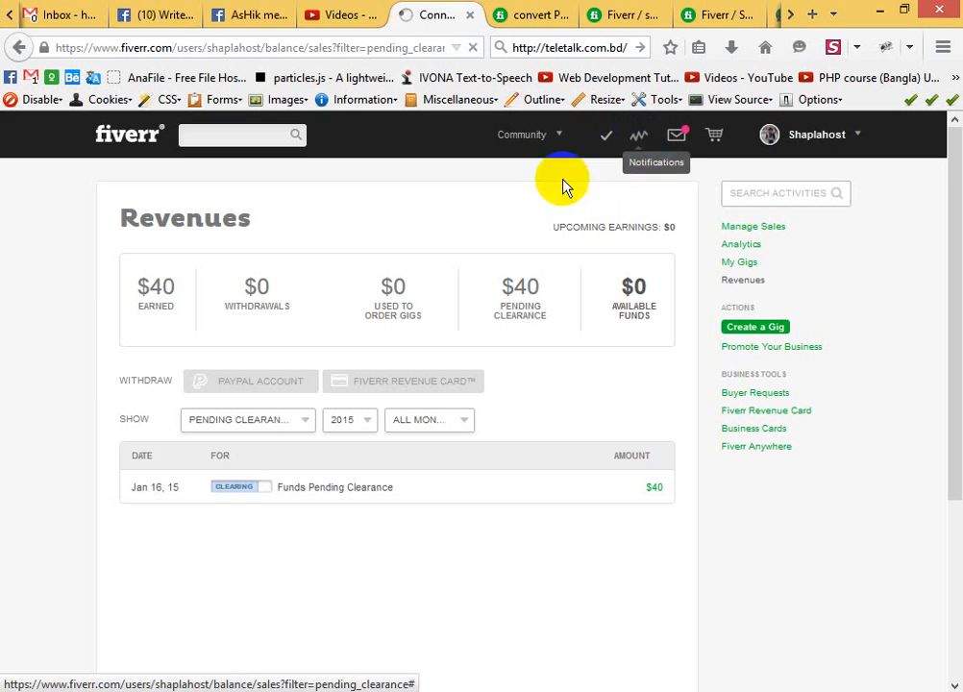
left_click(603, 139)
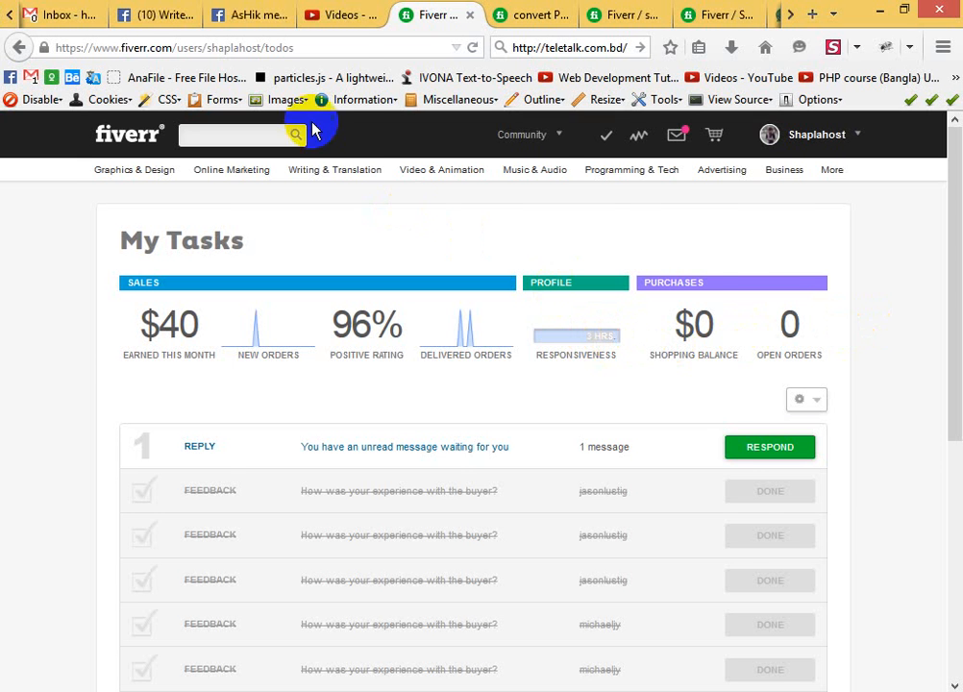
Step: Switch to the Facebook group document and show the Data Entry Worker group page and its address in a new tab
left_click(144, 15)
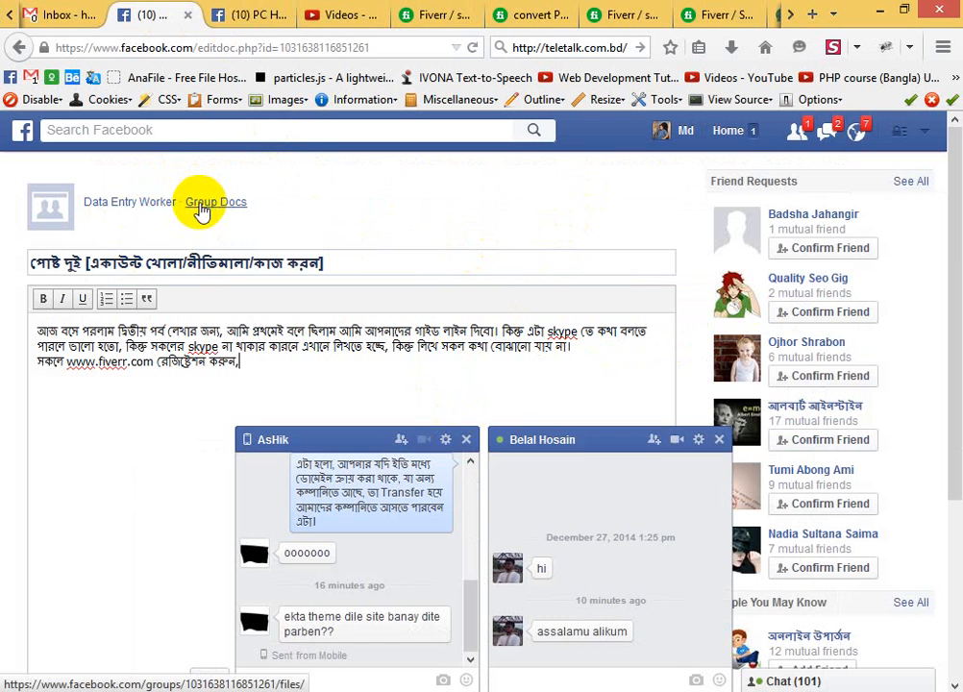
middle_click(178, 77)
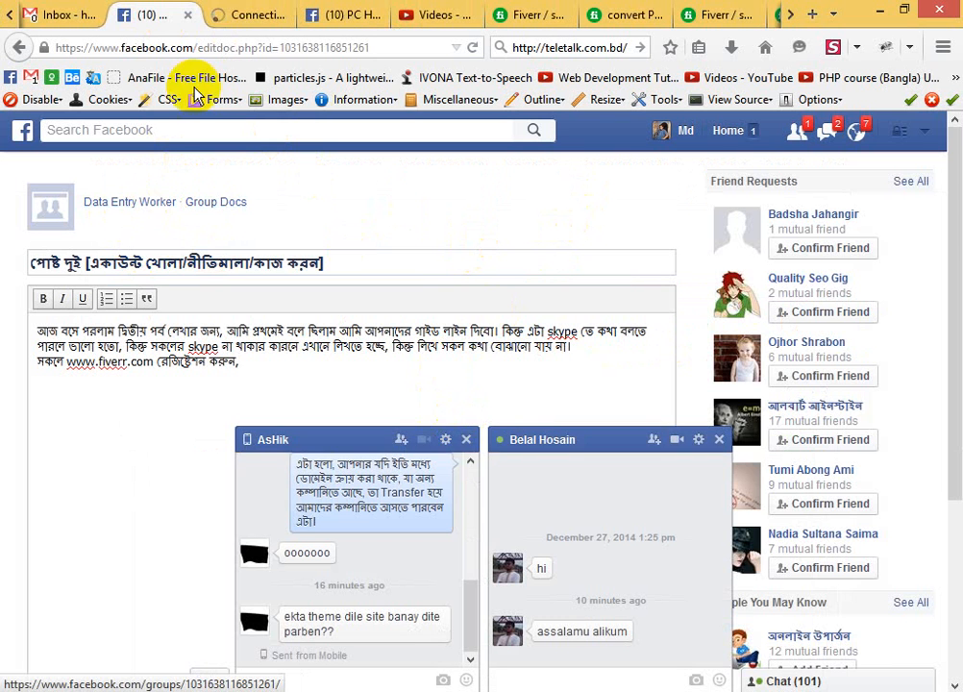
left_click(241, 11)
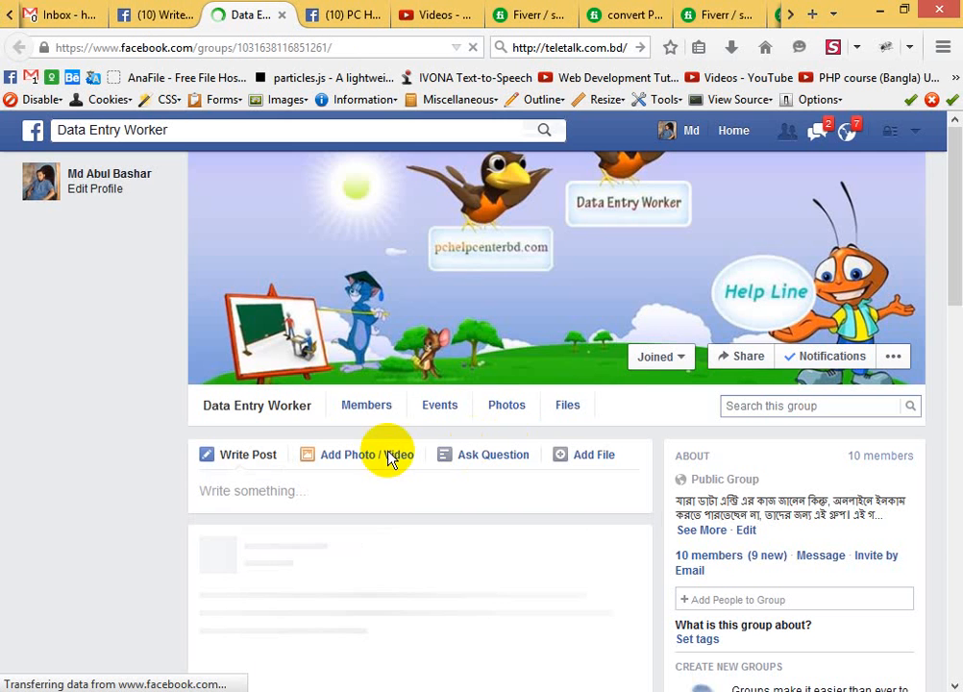
left_click(99, 41)
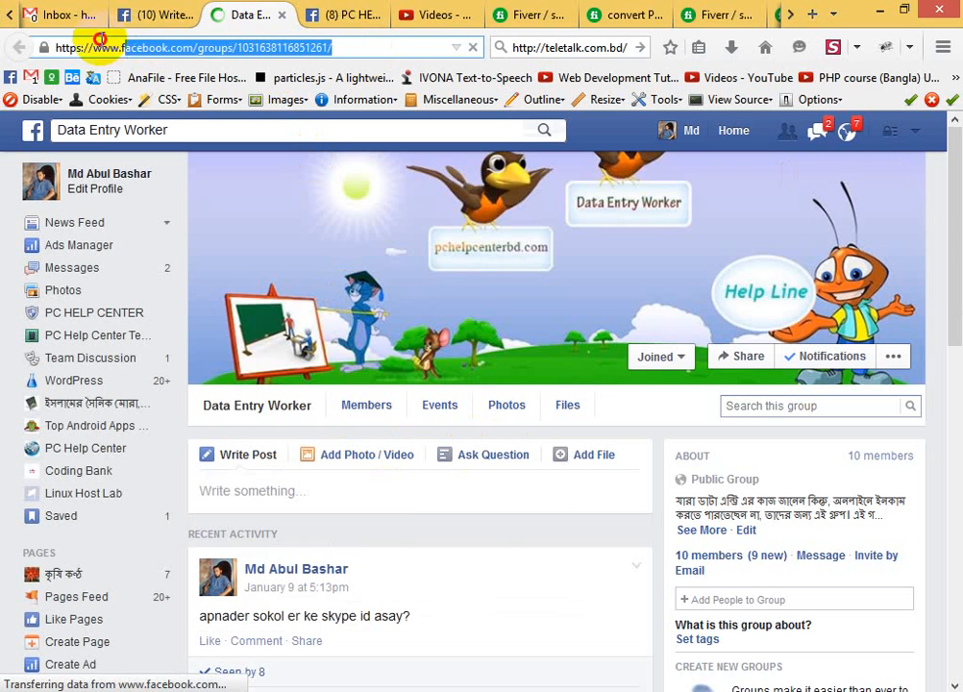
left_click(401, 510)
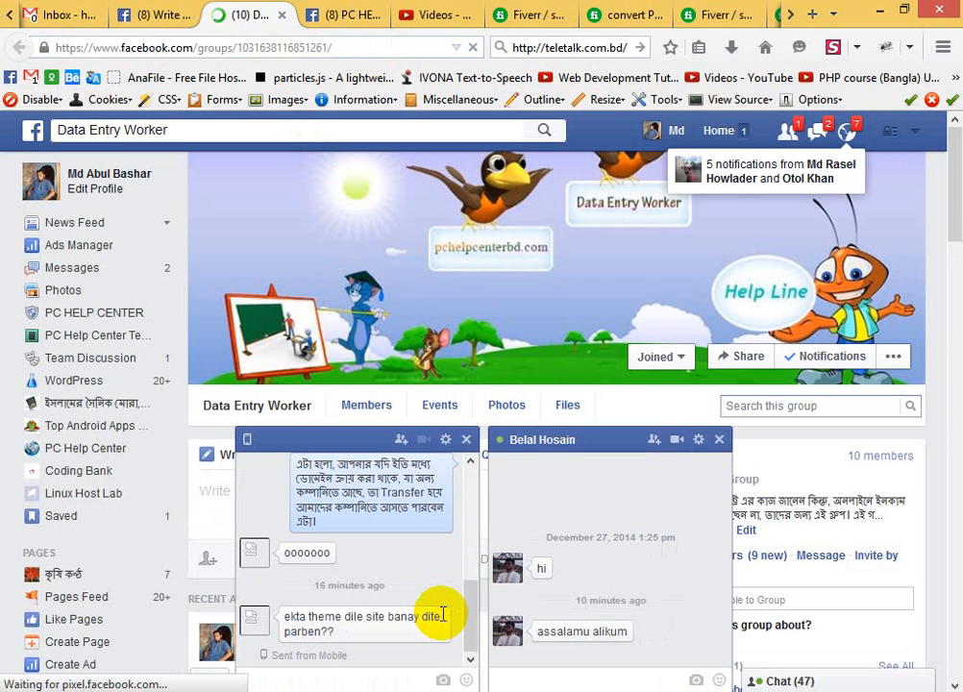
Step: Return to the new gig's setup form and review its description, tags, duration and buyer instructions fields
left_click(728, 14)
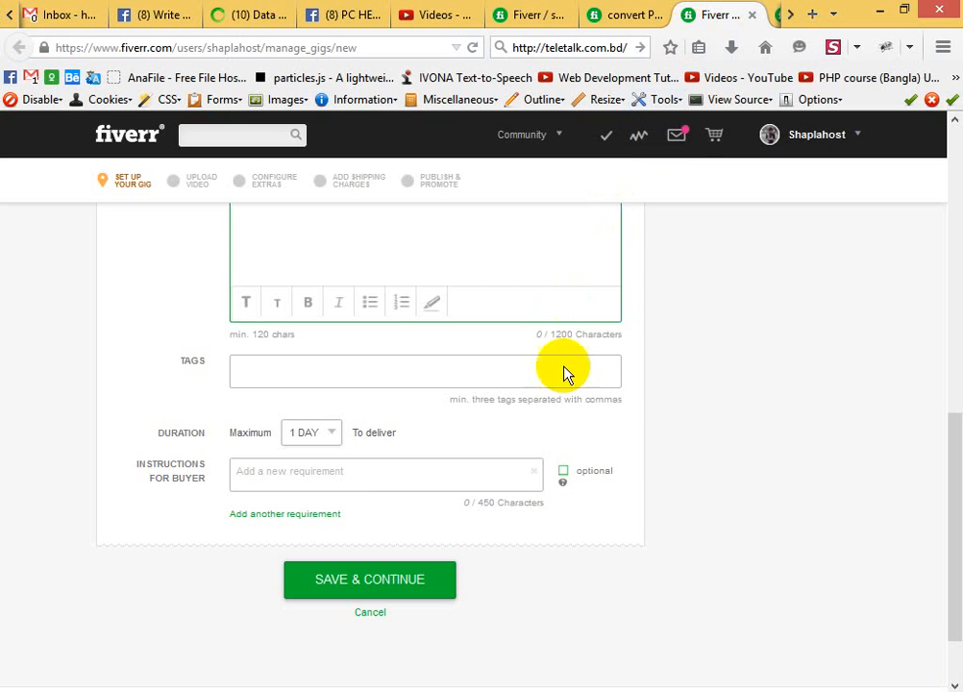
scroll(775, 429, "up", 5)
scroll(688, 413, "down", 4)
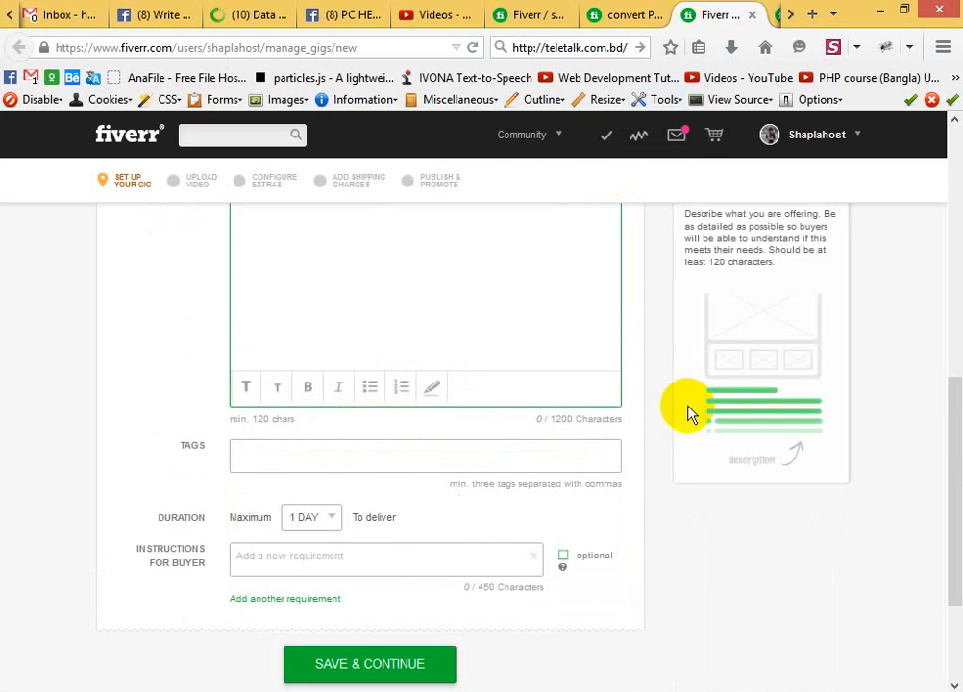